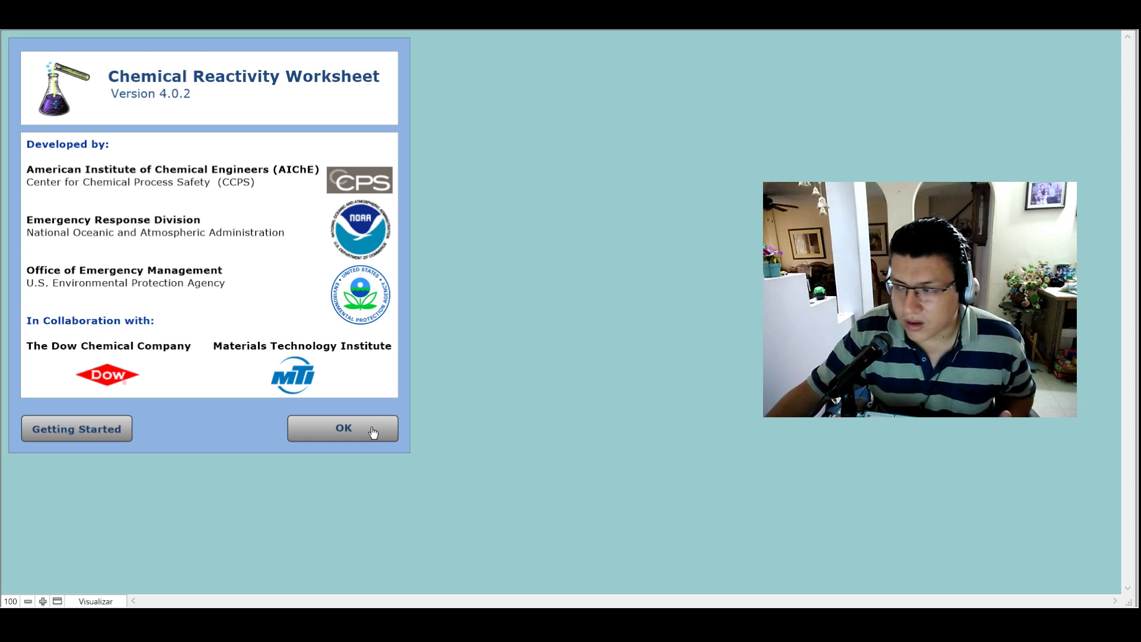
# Find the chemical with CAS number 50-00-0 and add its flammable formaldehyde solution to mixture mezcla11
pyautogui.click(331, 429)
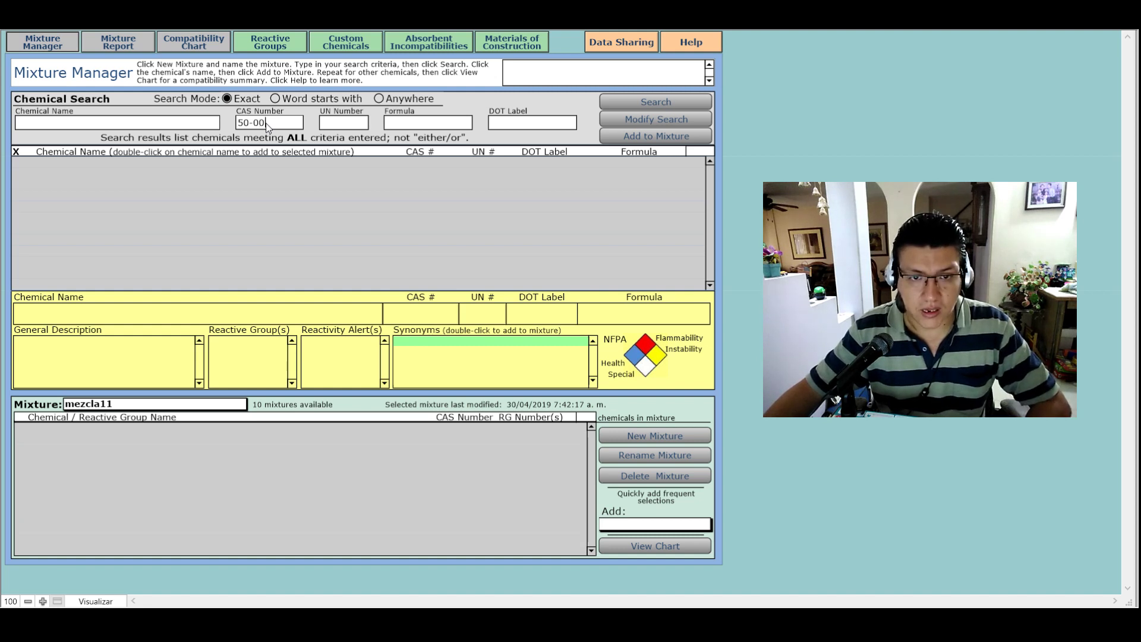
pyautogui.write('-0')
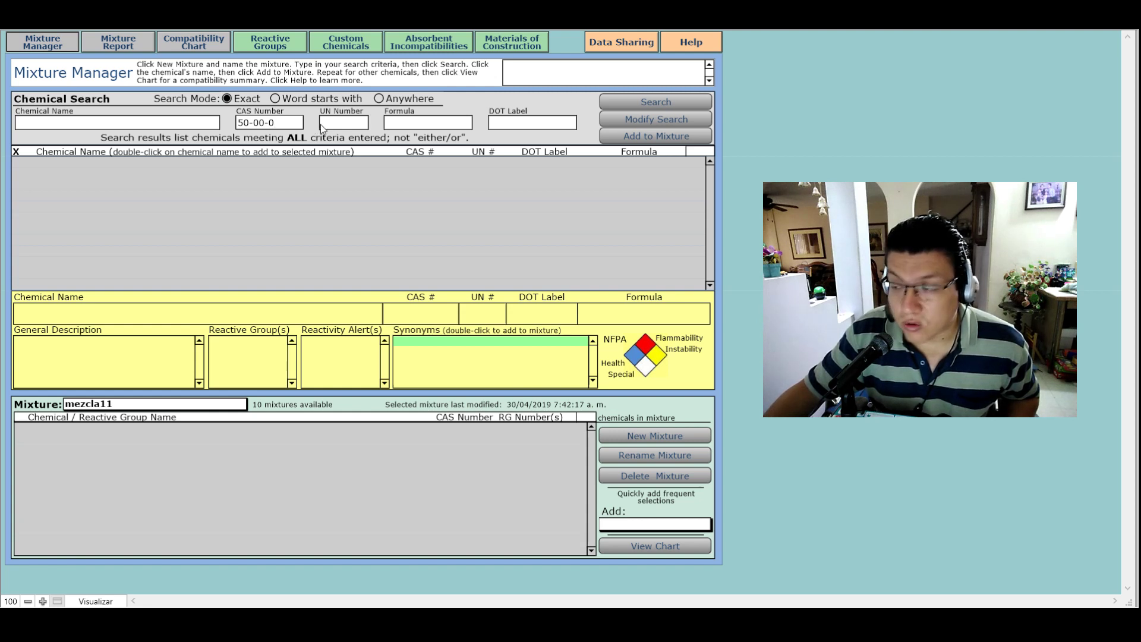
pyautogui.click(633, 104)
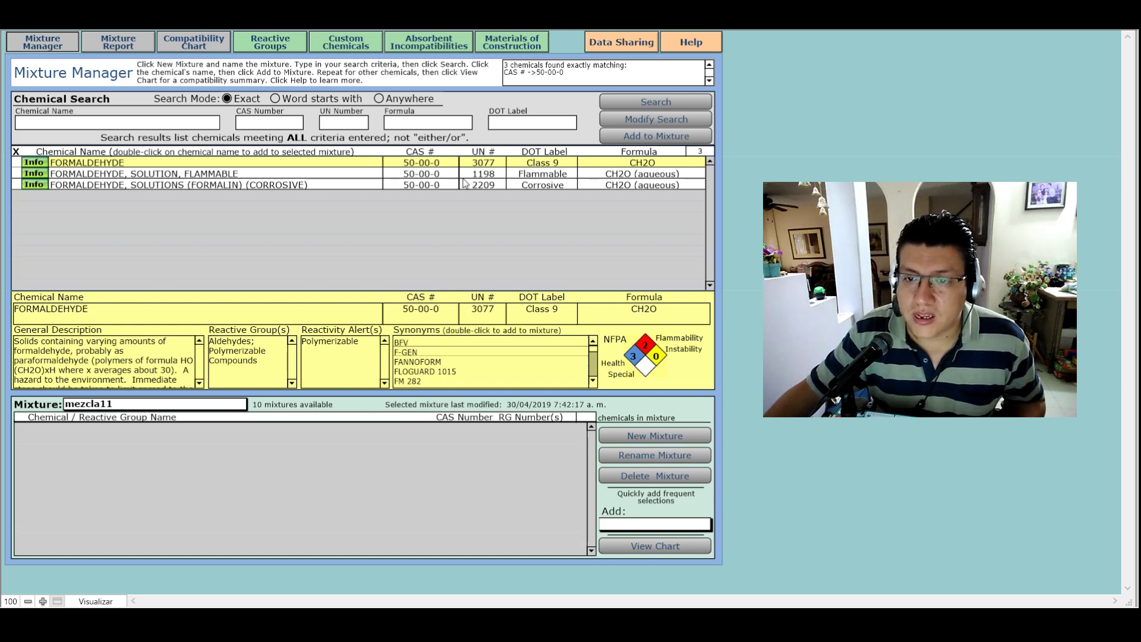
pyautogui.click(288, 174)
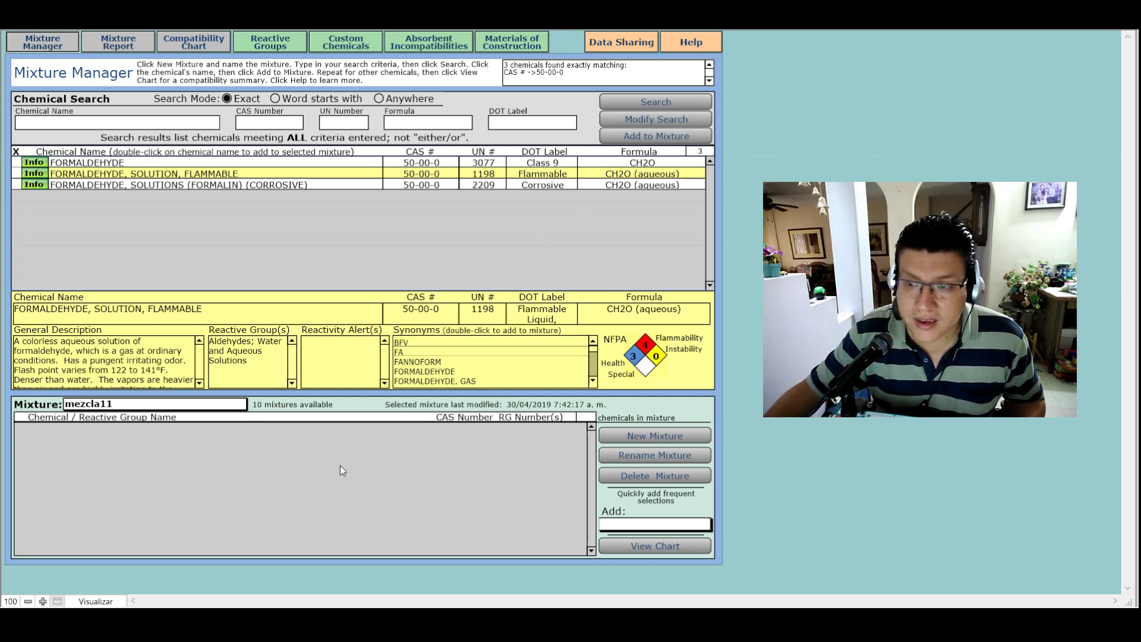
pyautogui.click(703, 140)
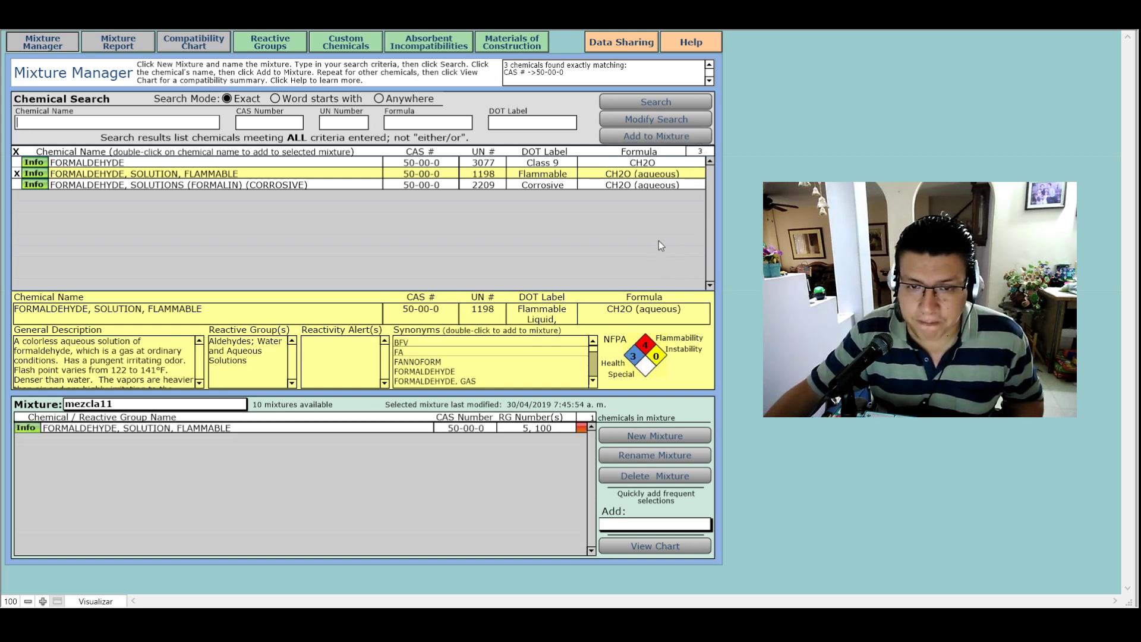
# Find the chemical with CAS number 67-66-3 and add chloroform to mixture mezcla11
pyautogui.click(255, 122)
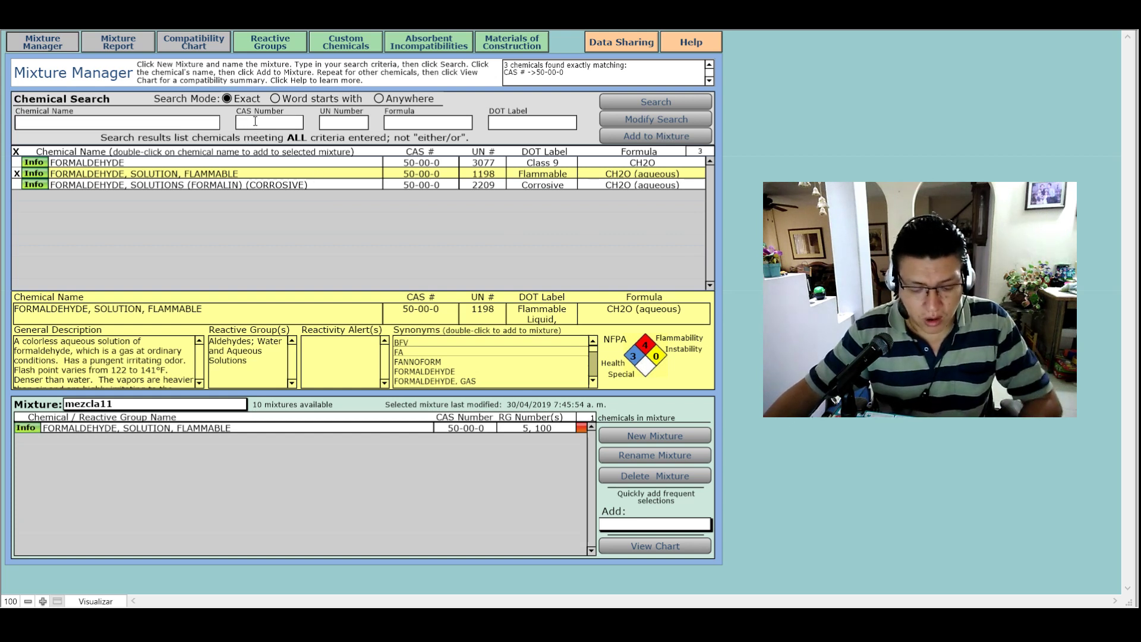
pyautogui.write('67')
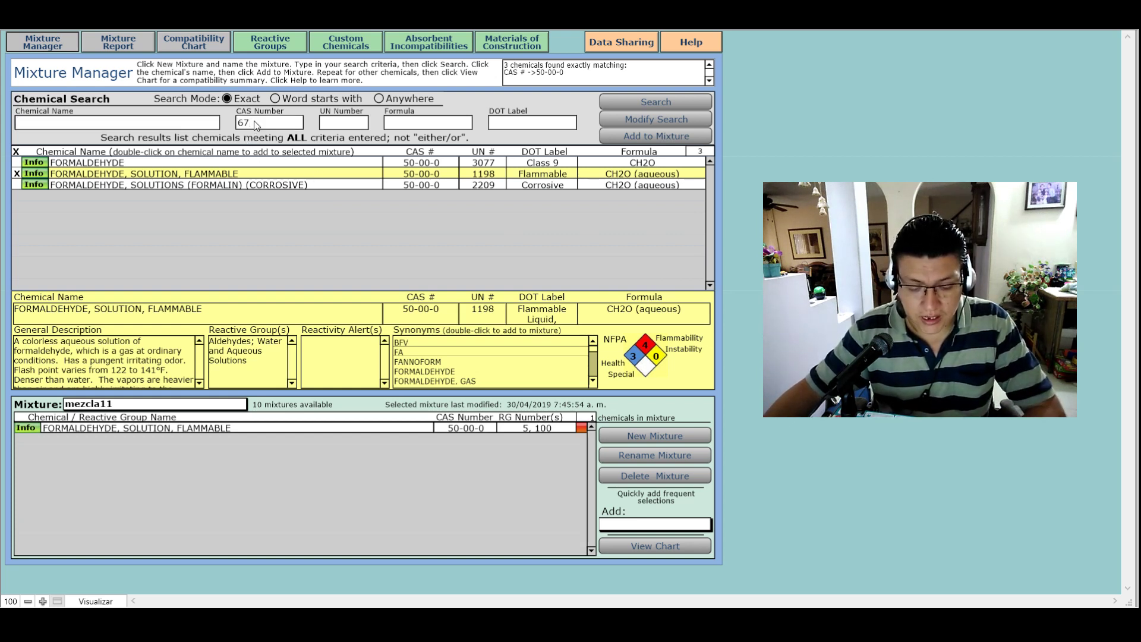
pyautogui.write('-56-')
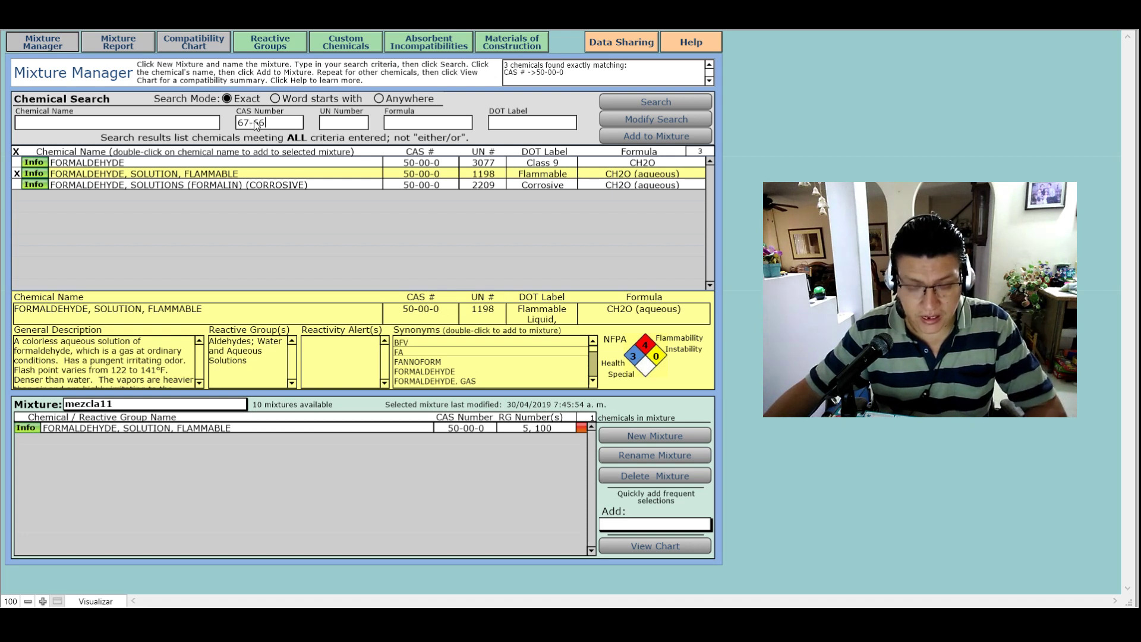
pyautogui.write('3')
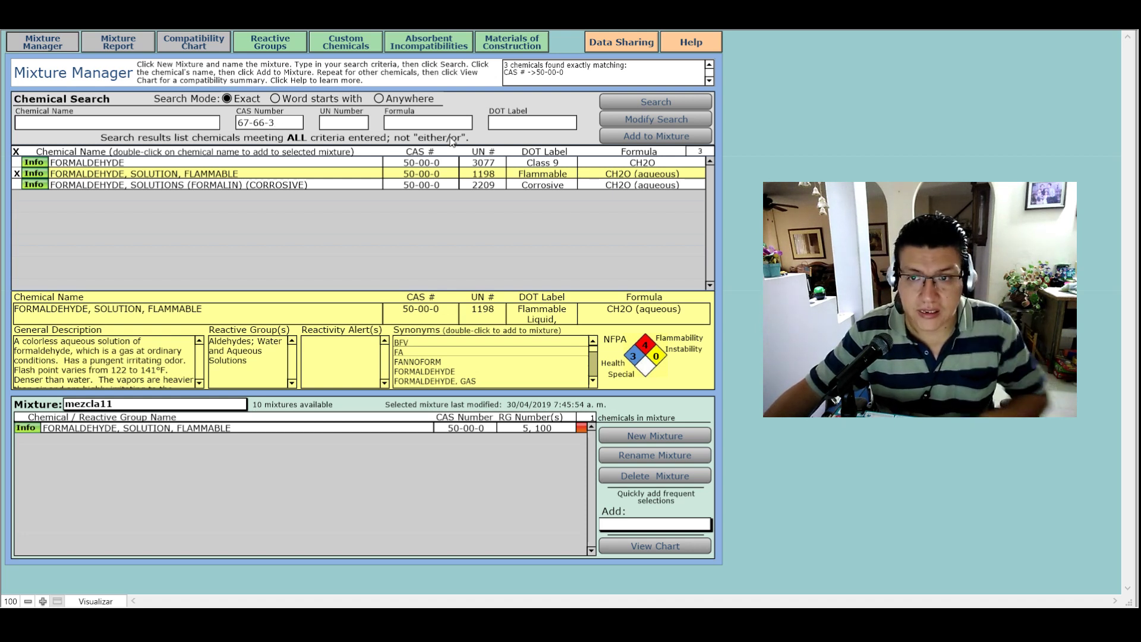
pyautogui.click(632, 102)
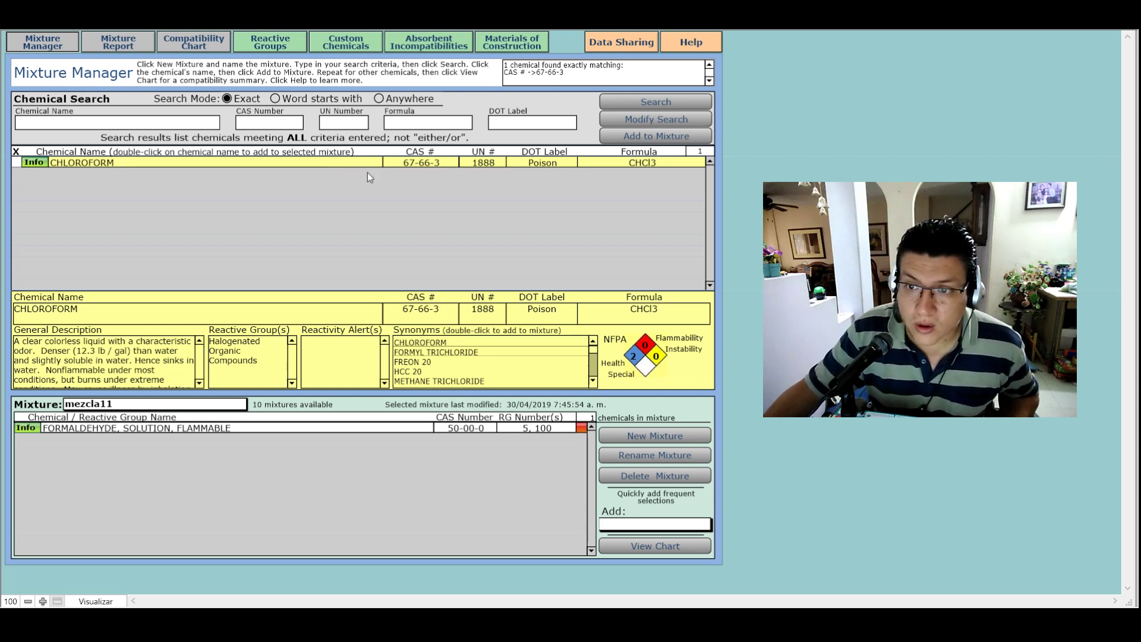
pyautogui.click(702, 140)
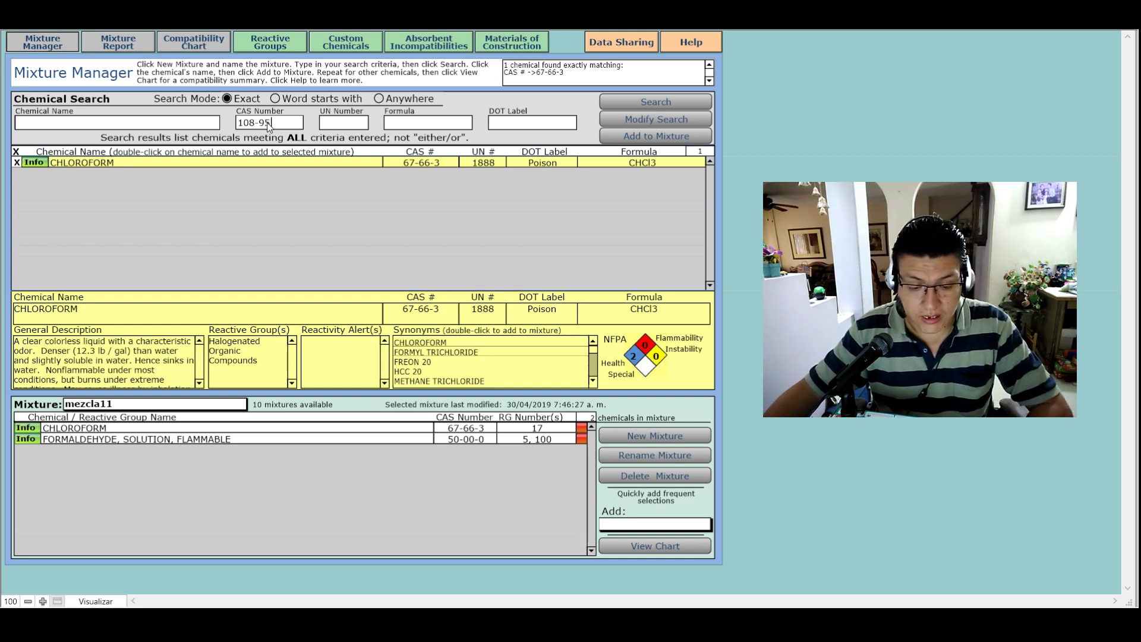
# Find the chemicals with CAS number 108-95-2 and add the liquid phenol entry to mixture mezcla11
pyautogui.click(266, 122)
pyautogui.write('108-95-2')
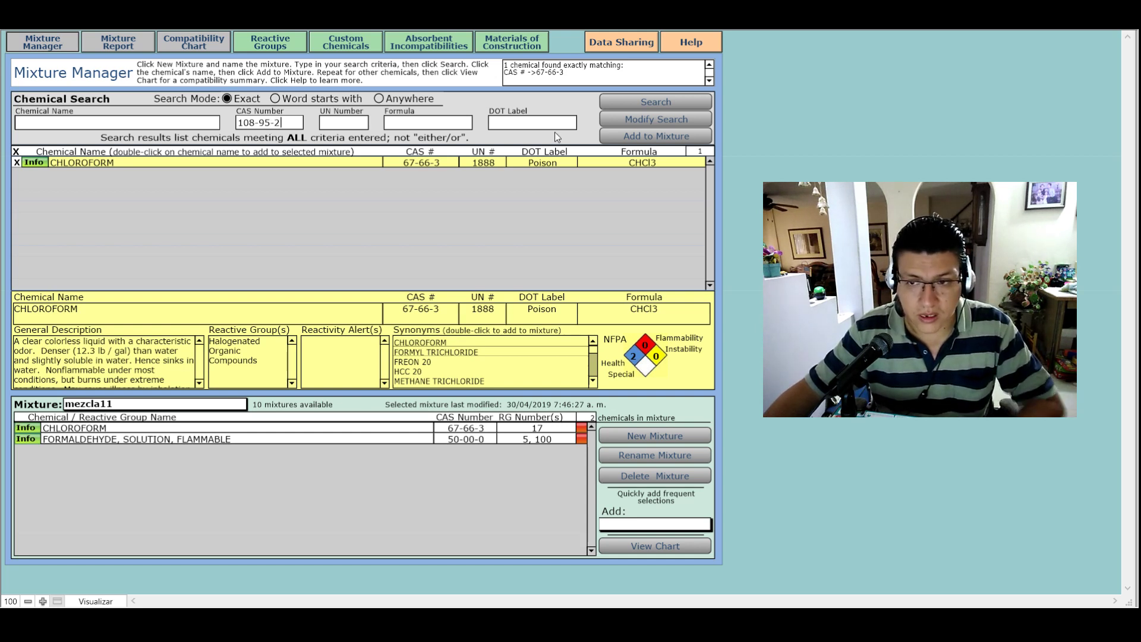
pyautogui.click(632, 102)
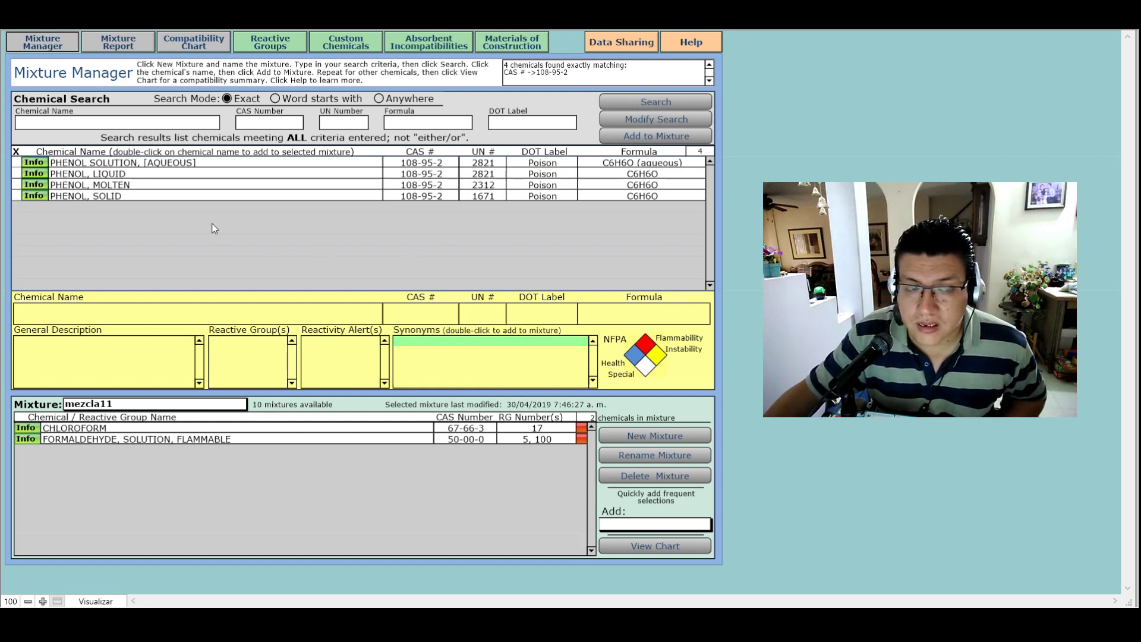
pyautogui.click(194, 174)
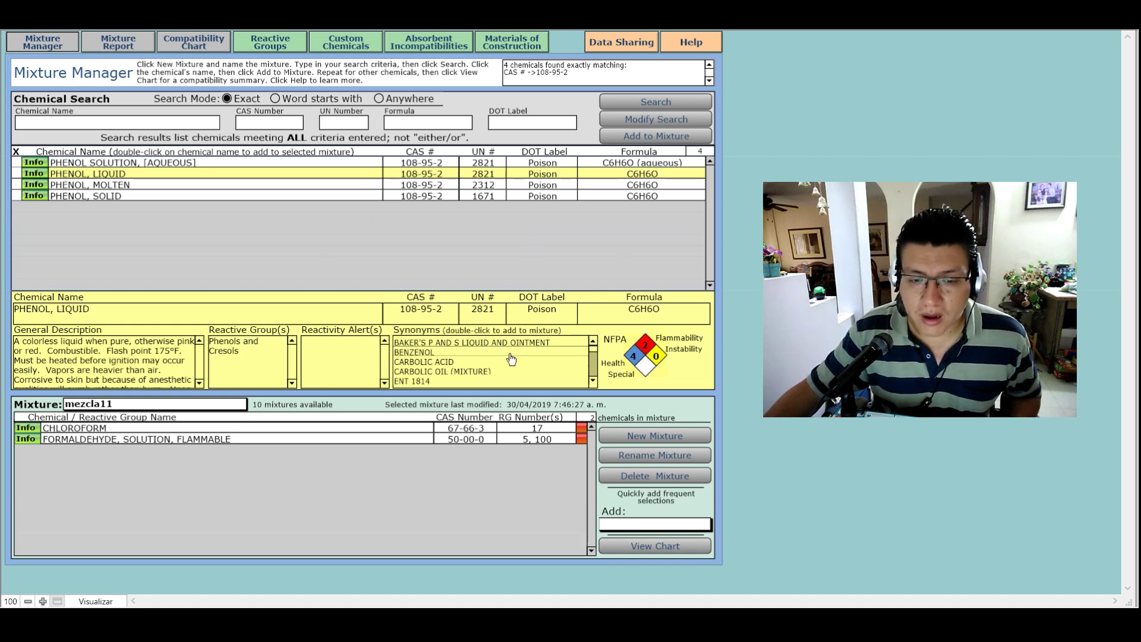
pyautogui.click(639, 140)
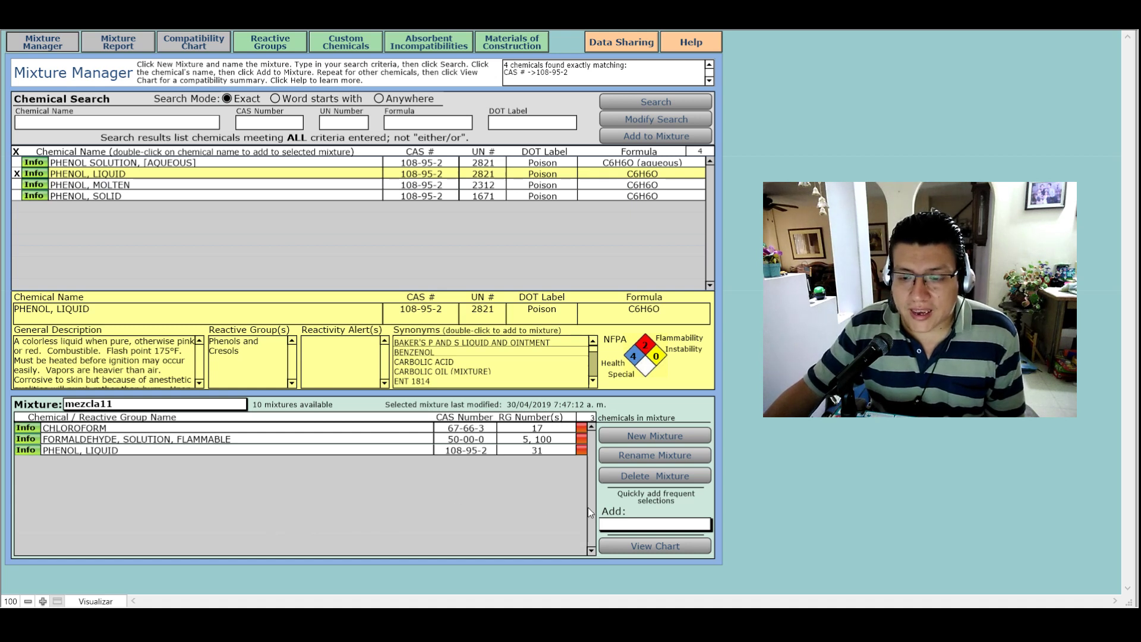
# Add water to mixture mezcla11 from the frequent selections
pyautogui.click(660, 523)
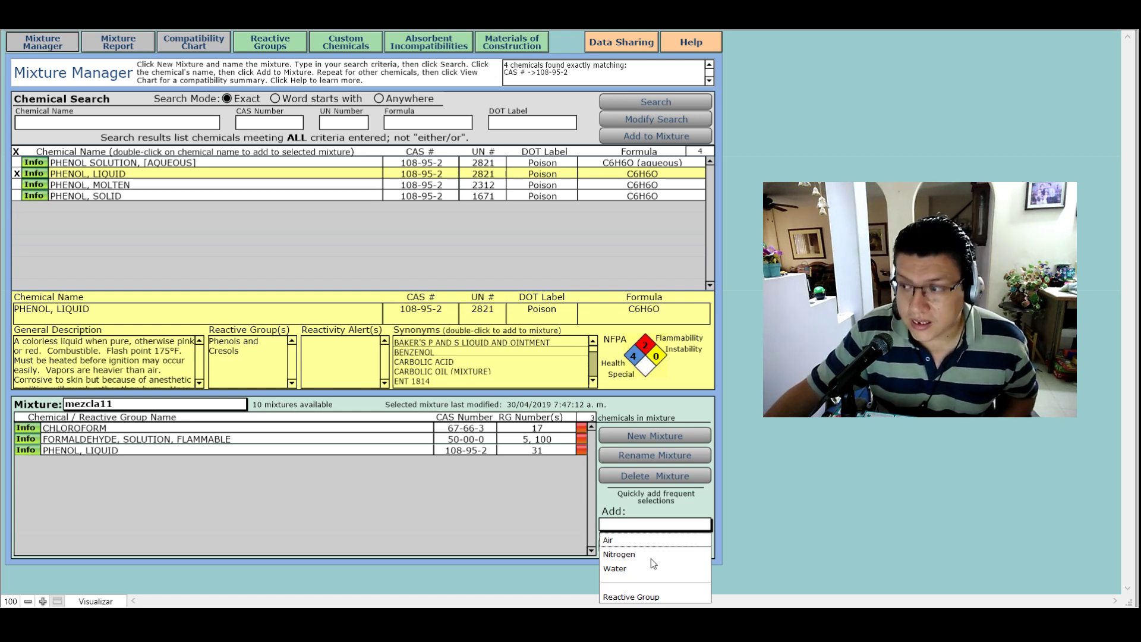
pyautogui.click(621, 570)
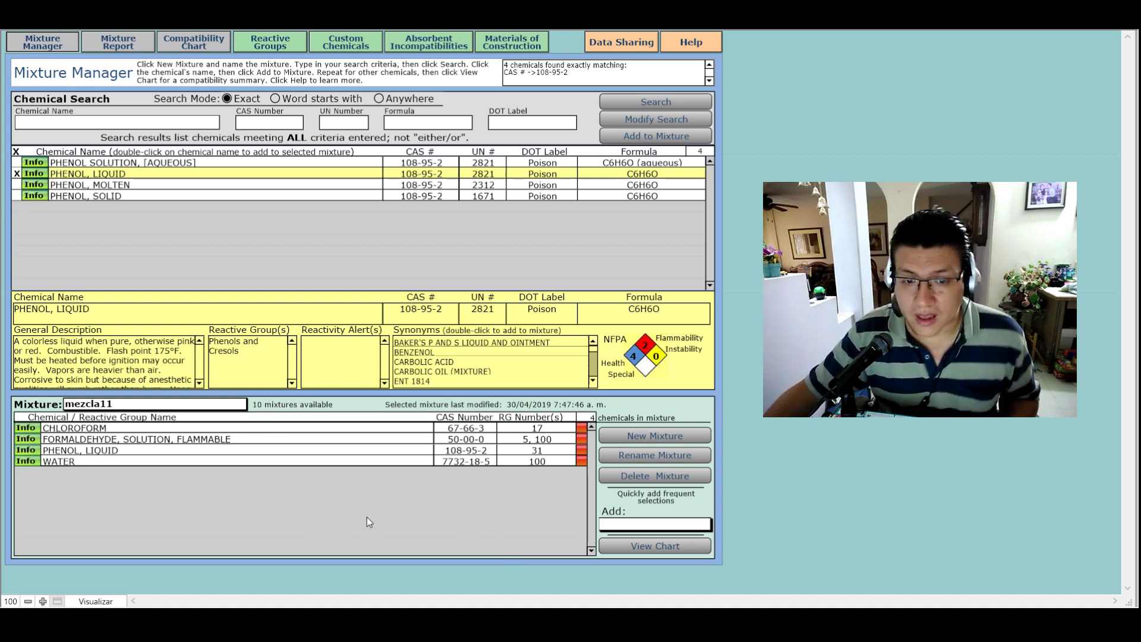
pyautogui.click(192, 122)
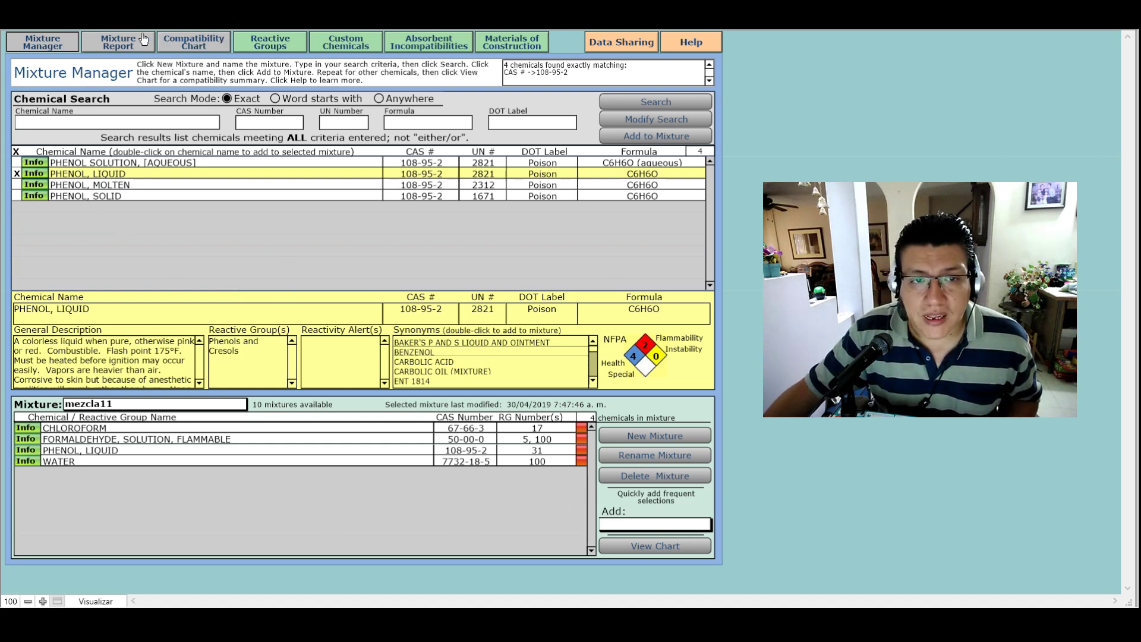
# Open the mixture's compatibility chart and compare chloroform with liquid phenol in the chemical pair analysis
pyautogui.click(212, 45)
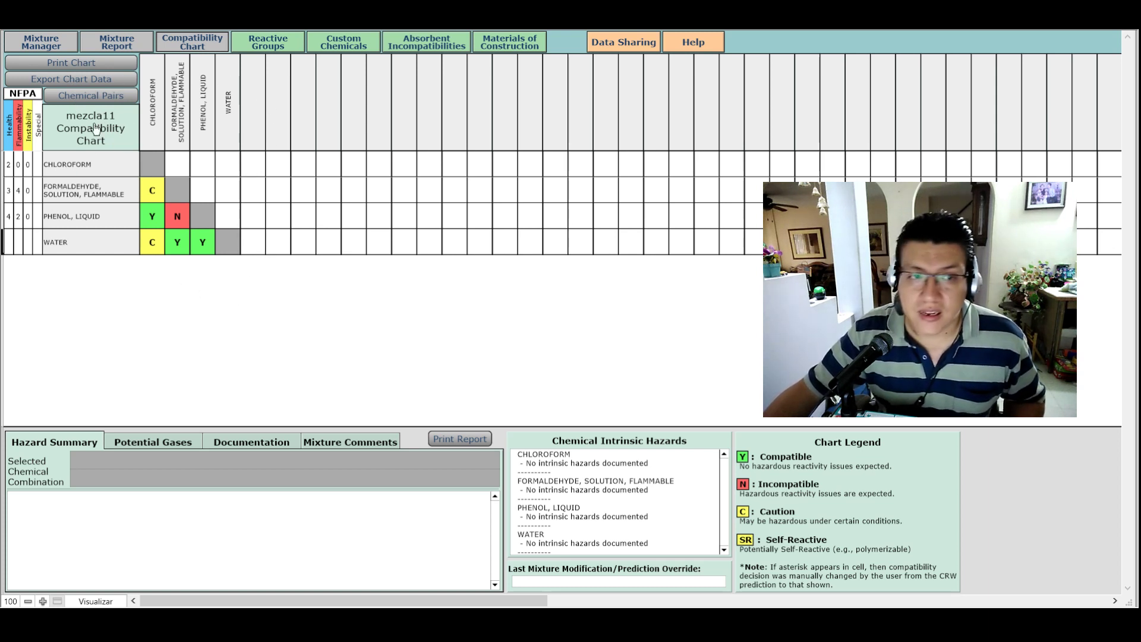
pyautogui.click(59, 97)
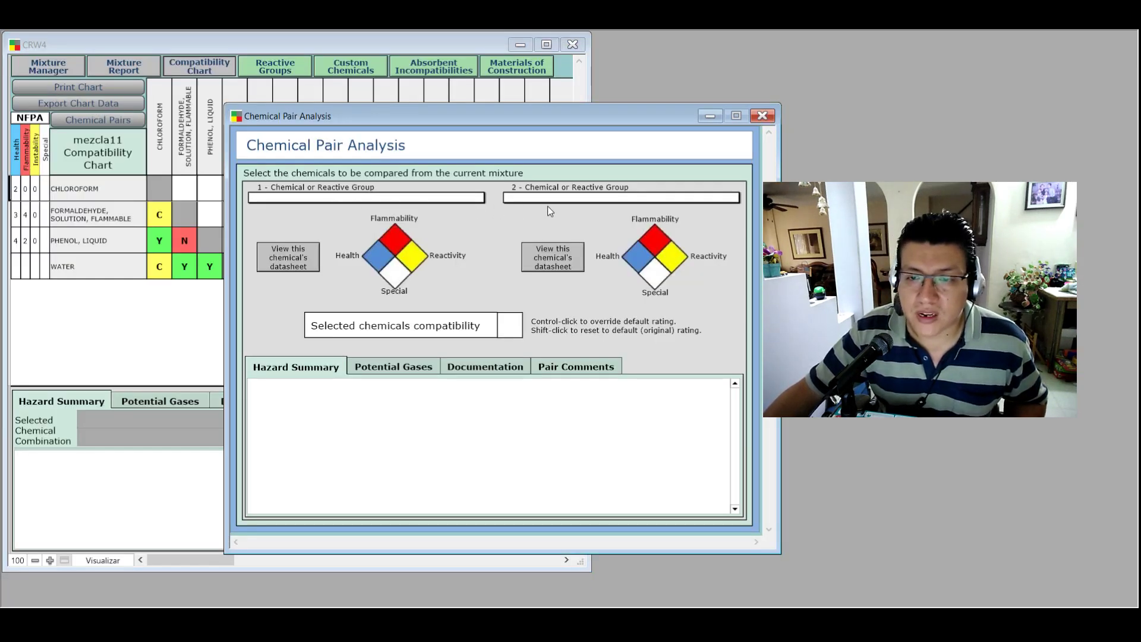
pyautogui.click(344, 200)
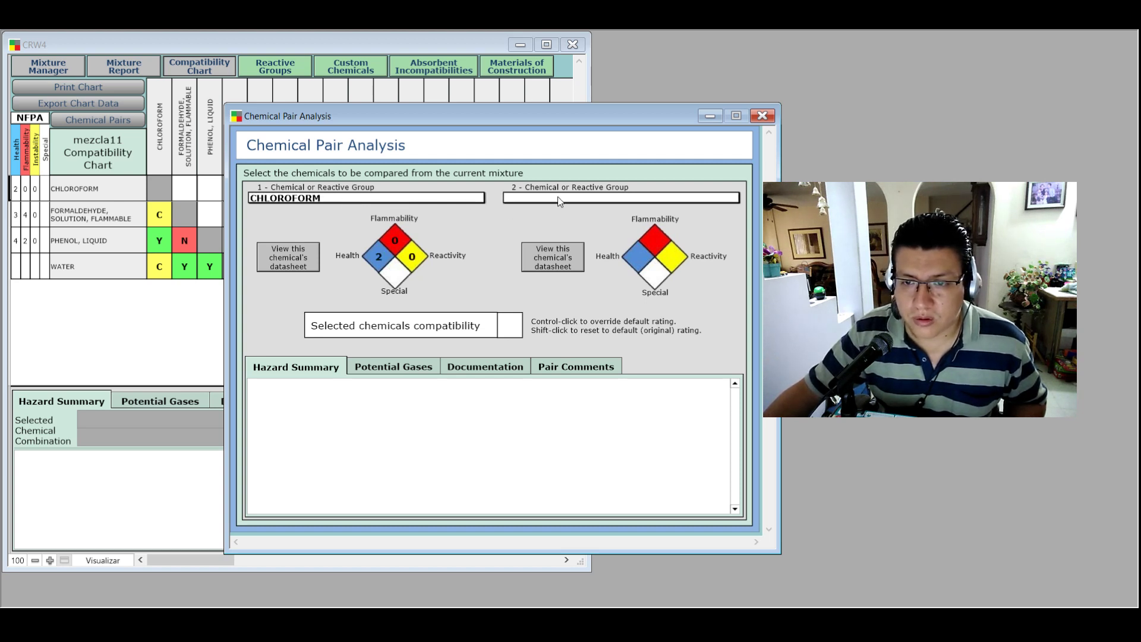
pyautogui.click(559, 215)
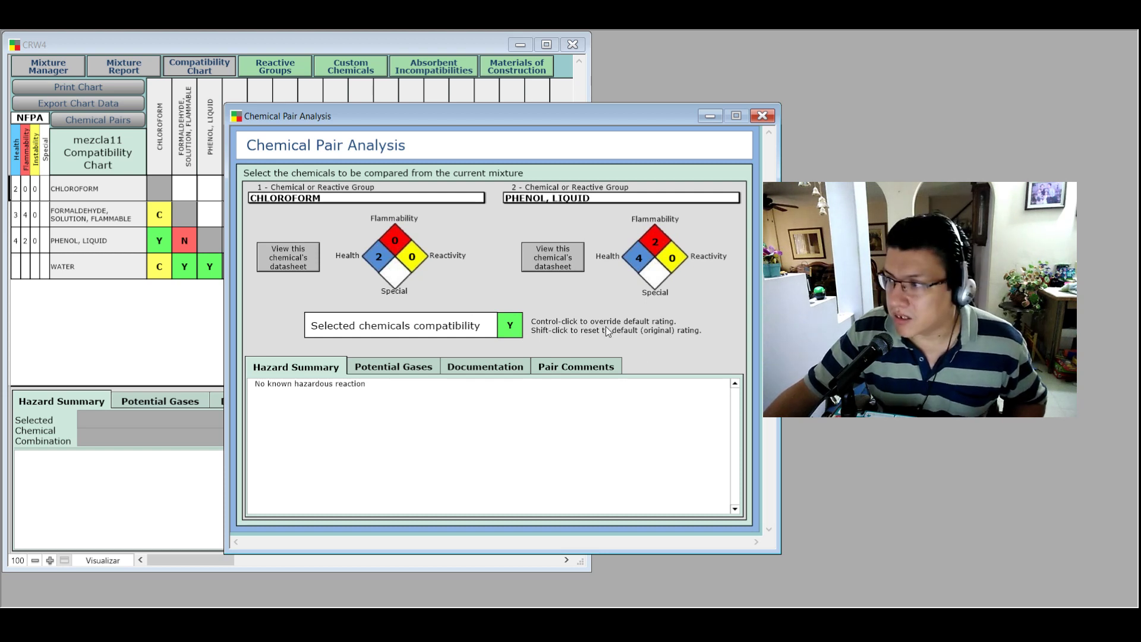
# Compare liquid phenol with the flammable formaldehyde solution in the pair analysis, and return to the full-size compatibility chart
pyautogui.click(404, 220)
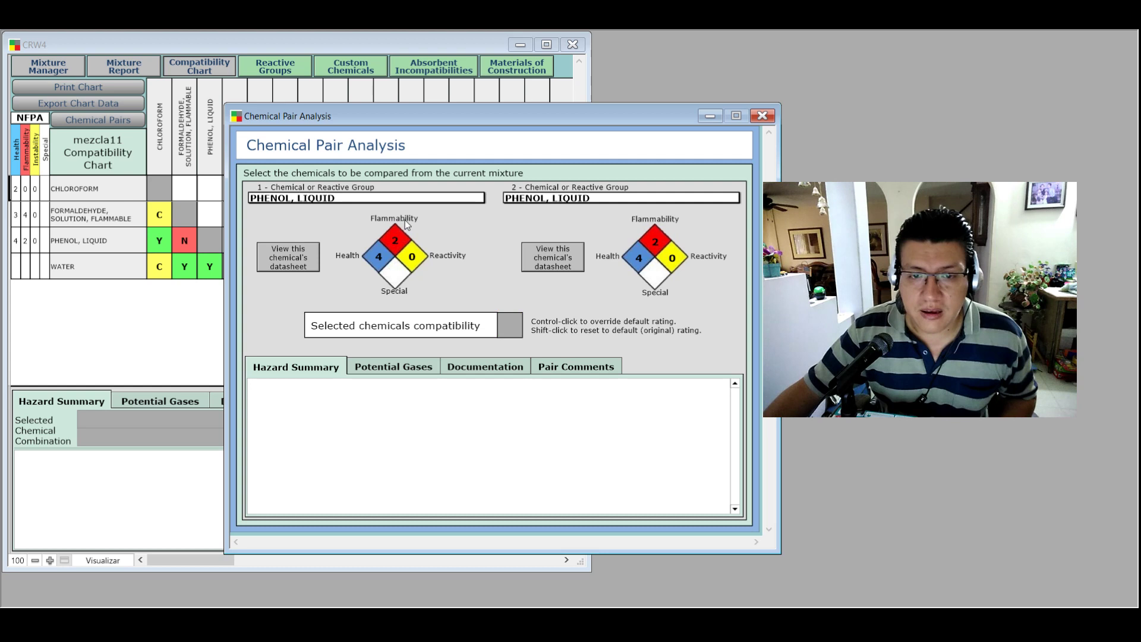
pyautogui.click(604, 210)
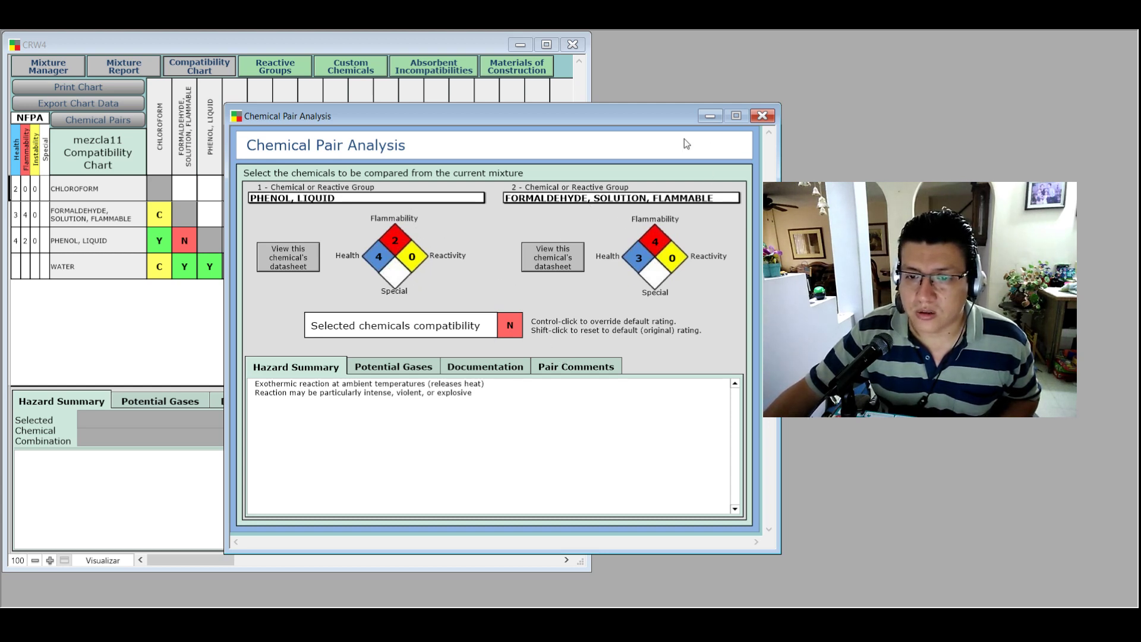
pyautogui.click(761, 117)
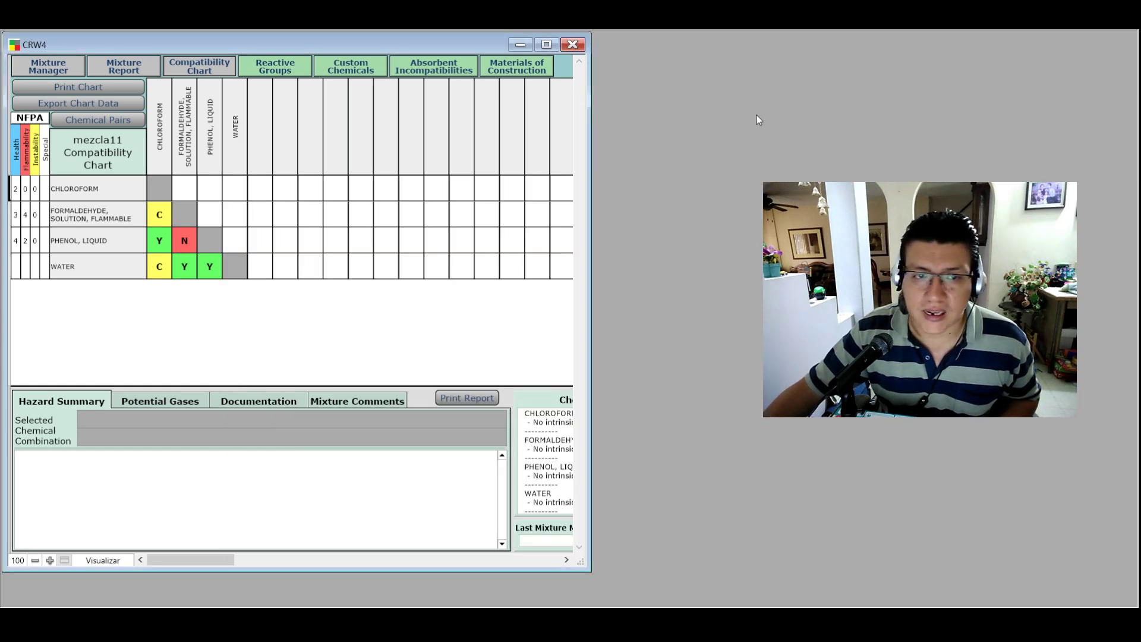
pyautogui.click(546, 44)
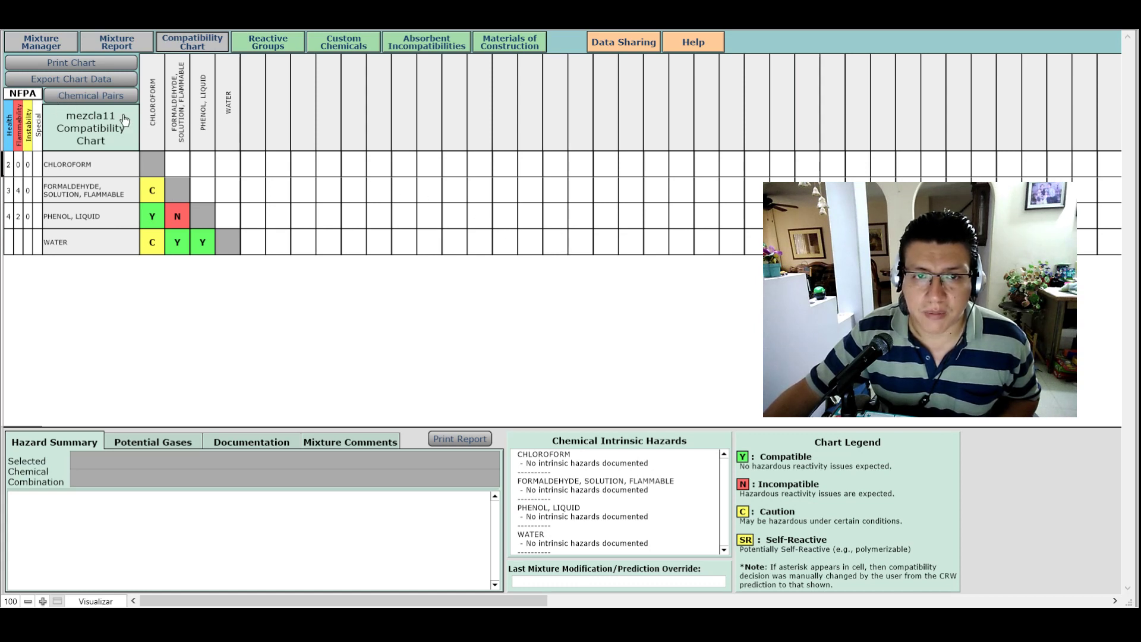
# Review the Aldehydes reactive group description and the absorbent incompatibilities, ending back at the compatibility chart
pyautogui.click(287, 45)
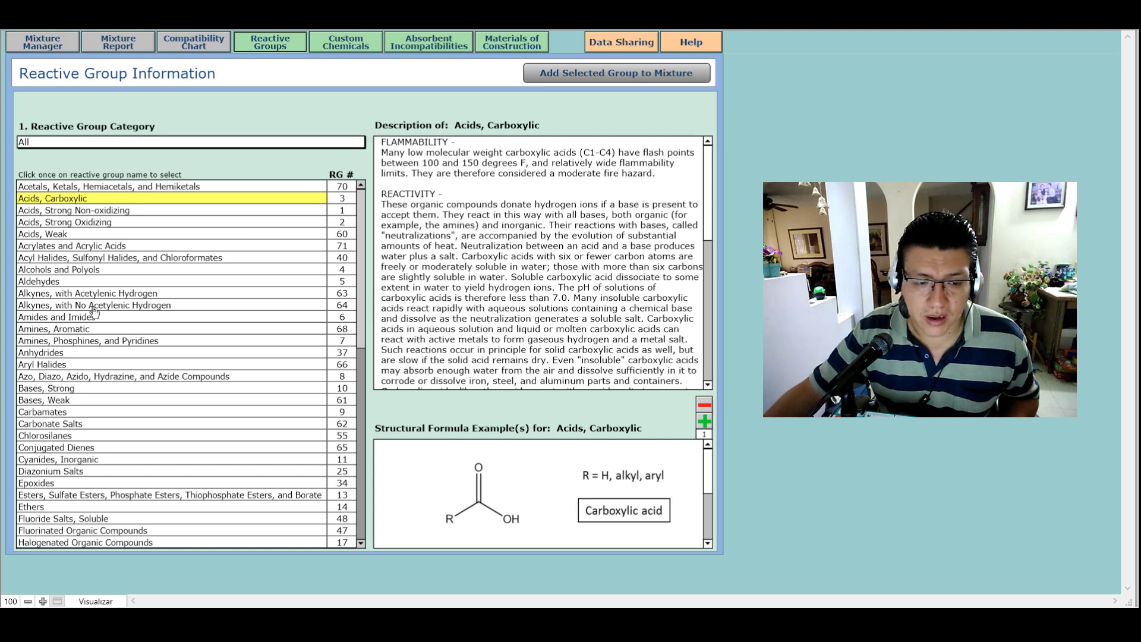
pyautogui.click(82, 282)
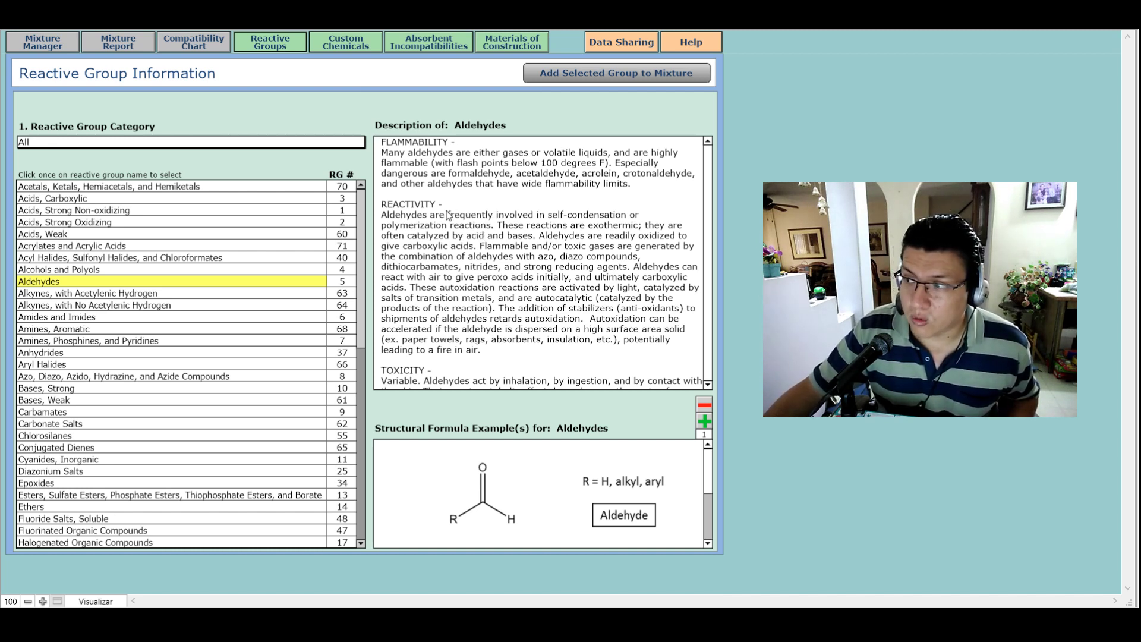
pyautogui.click(425, 48)
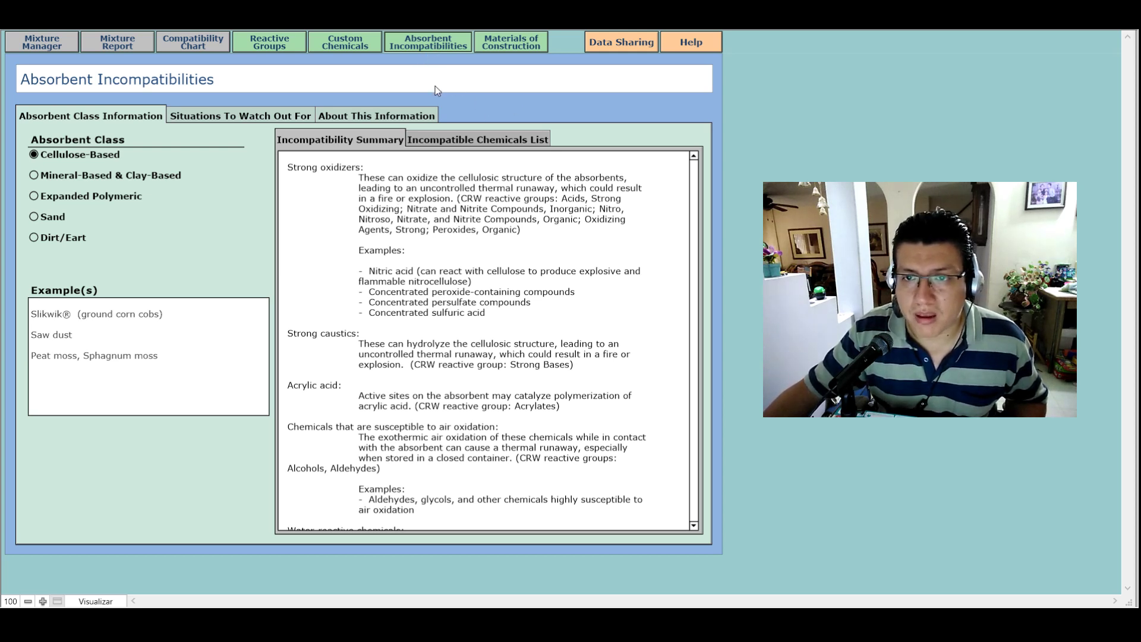
pyautogui.click(208, 47)
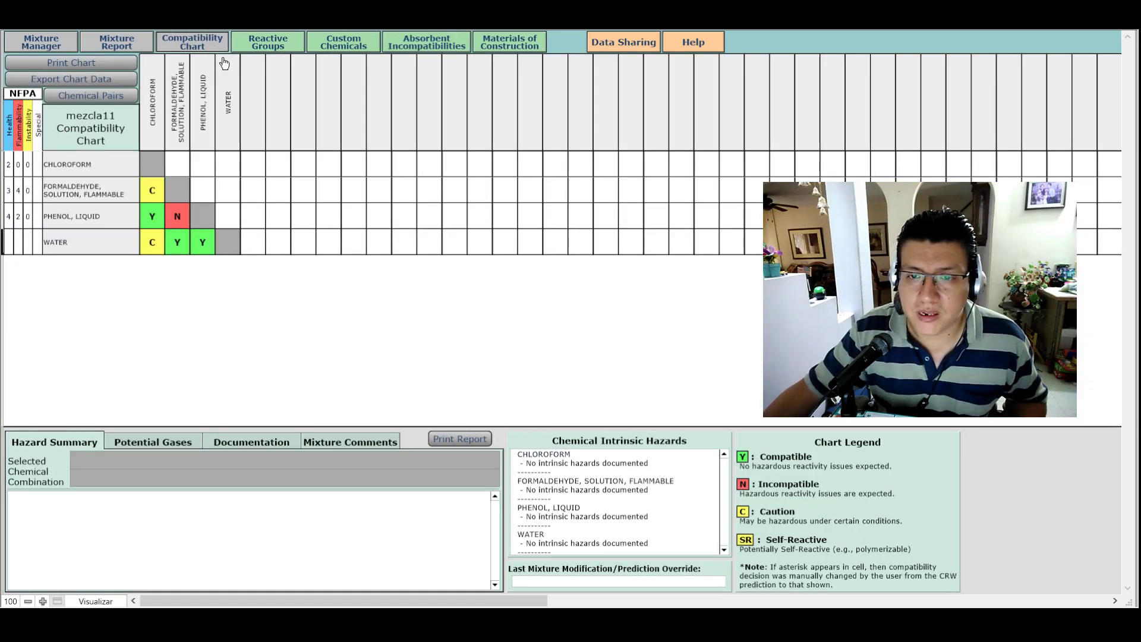